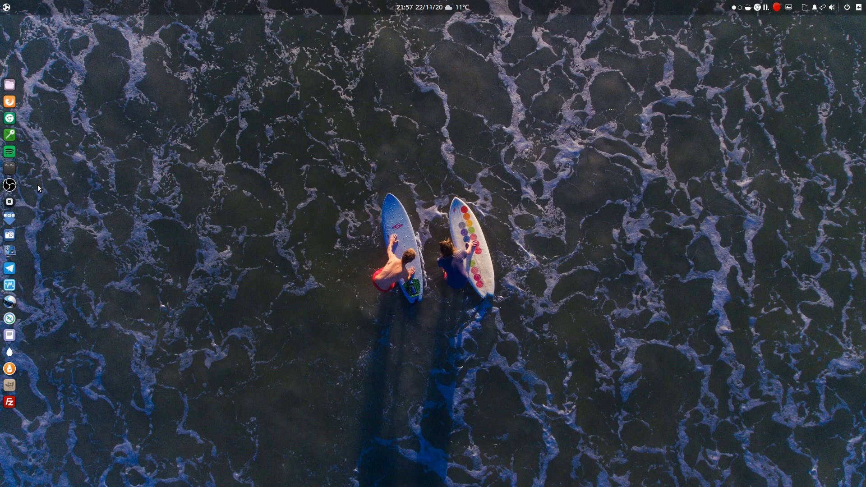
- Bring up the Tilix terminal window and launch the VLC media player
click(9, 168)
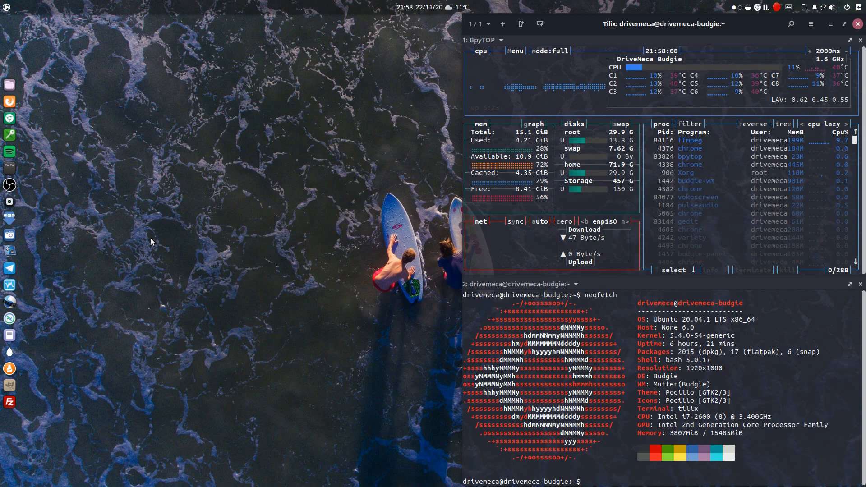
click(6, 7)
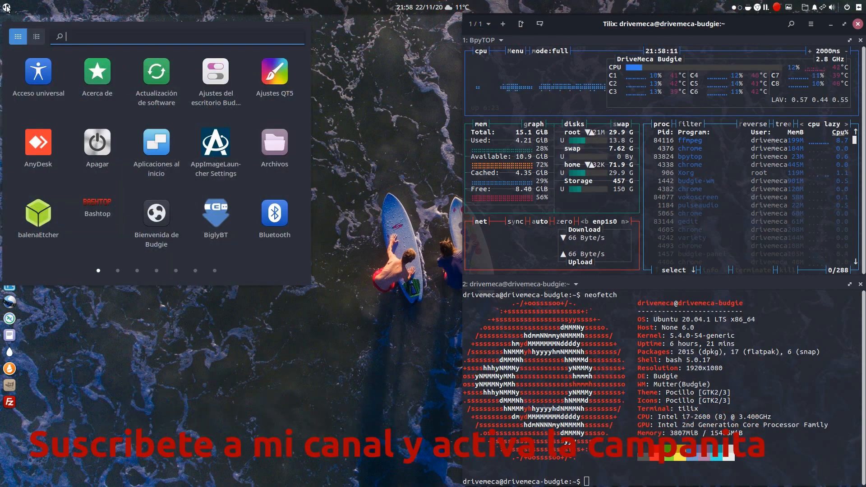
text(vlc)
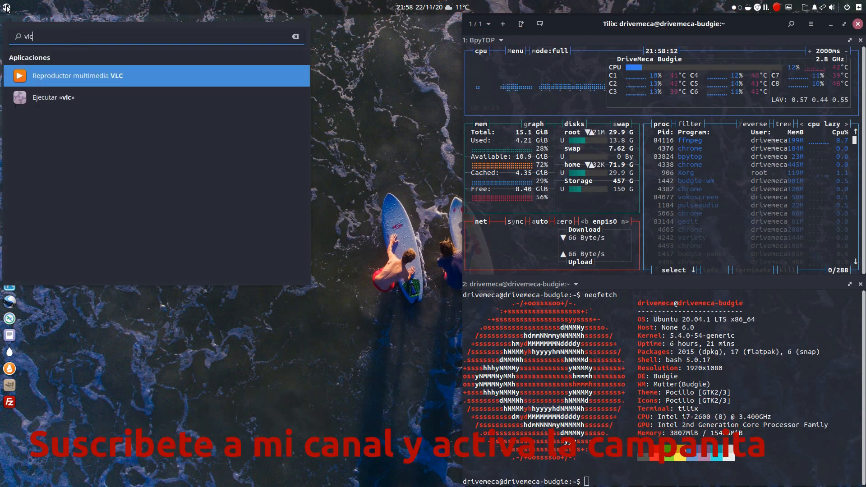
click(85, 79)
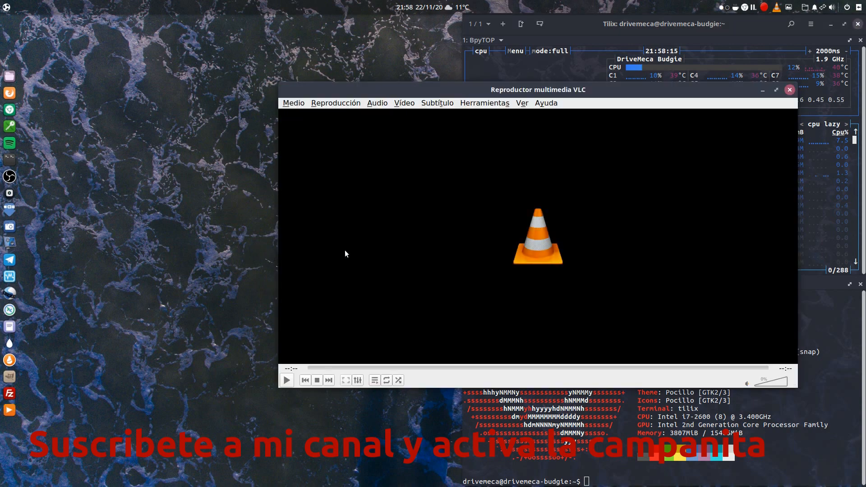
- Arrange the VLC window and the text editor notes about the three VLC changes so both can be seen on the desktop
drag(500, 87, 533, 190)
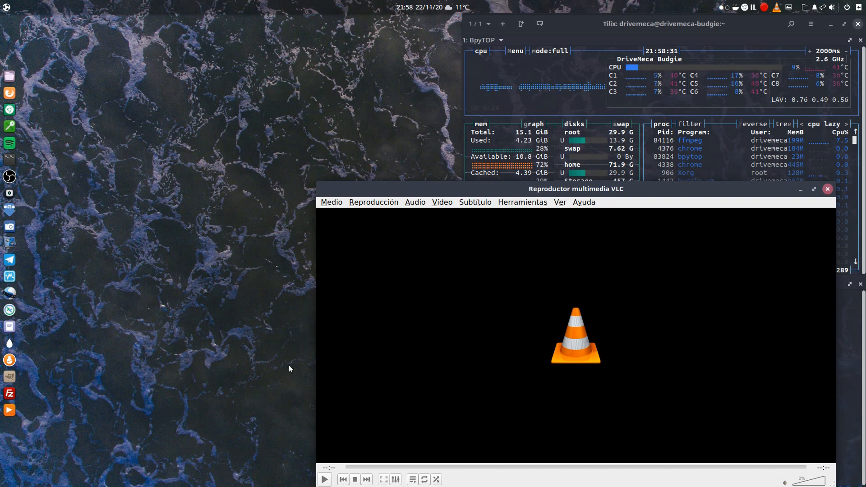
click(9, 326)
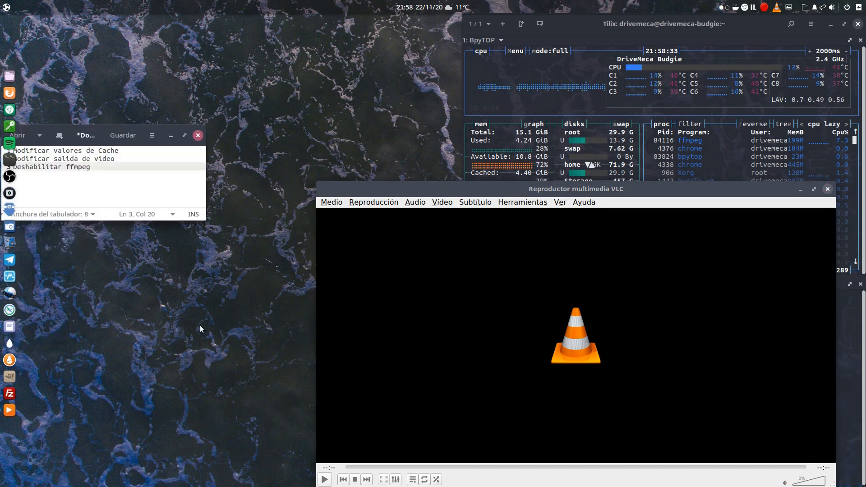
mouse_move(83, 137)
mouse_down()
mouse_move(95, 138)
mouse_move(79, 133)
mouse_up()
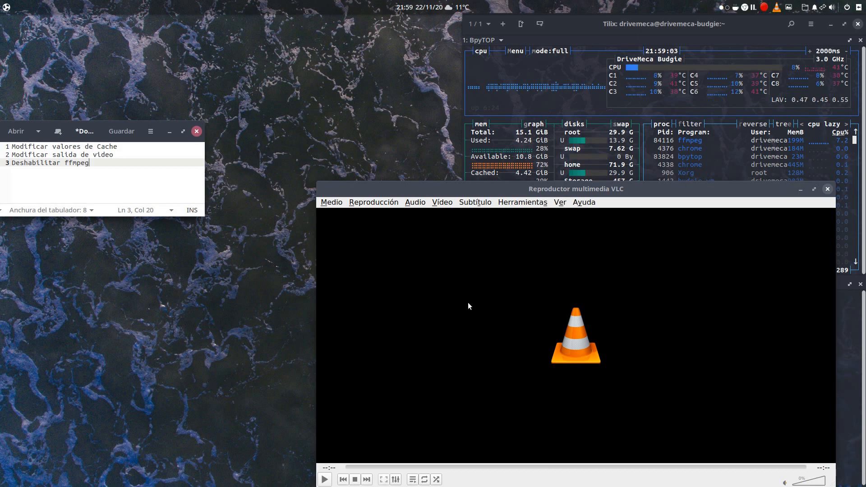
- Examine the cache values under Avanzado in VLC's full Entrada / Códecs preferences, and leave without saving
click(518, 203)
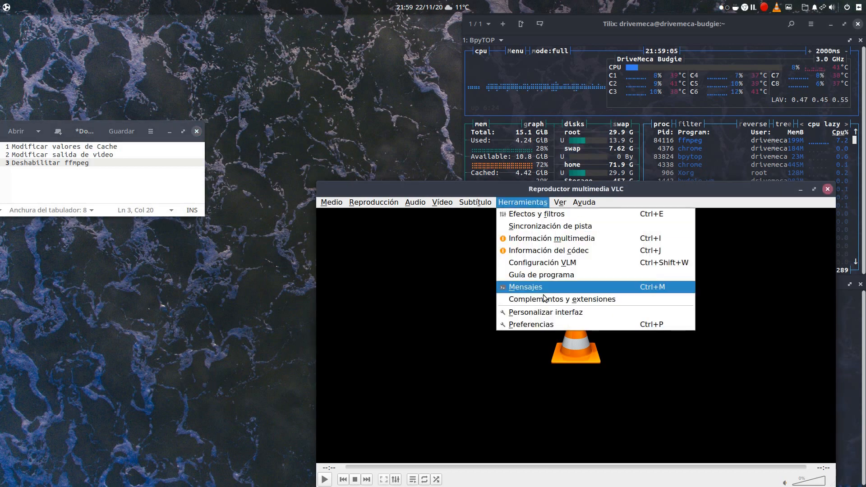
click(650, 326)
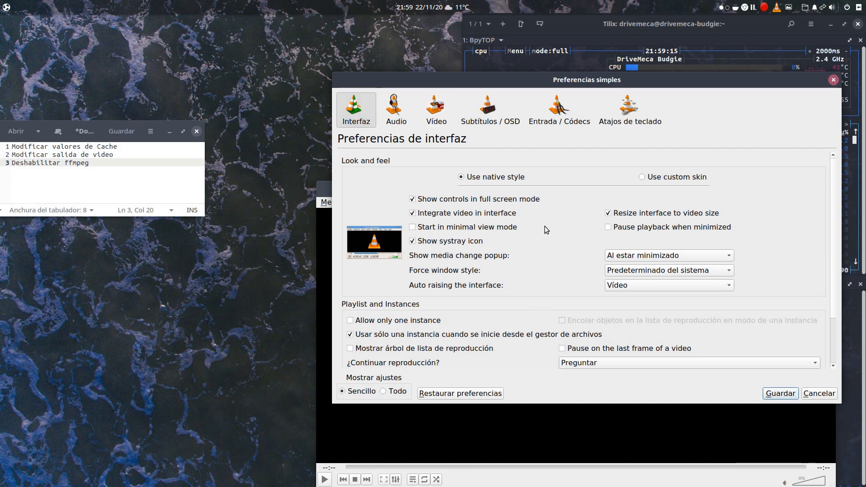
click(383, 392)
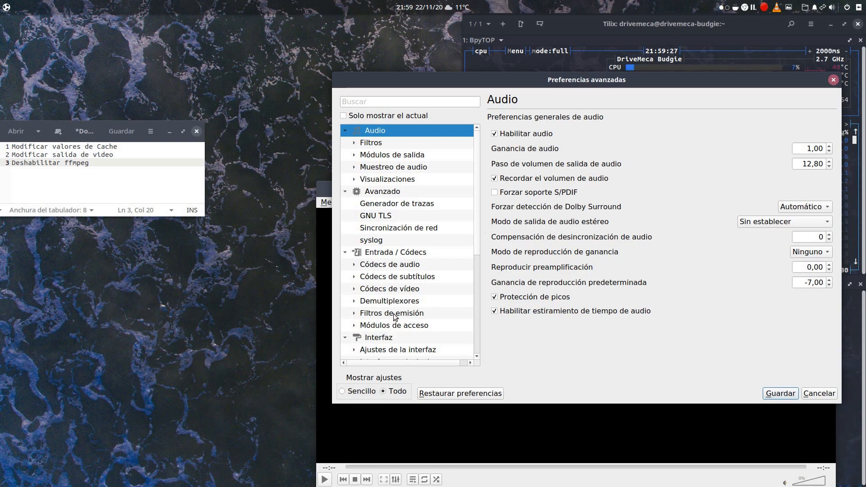
click(391, 254)
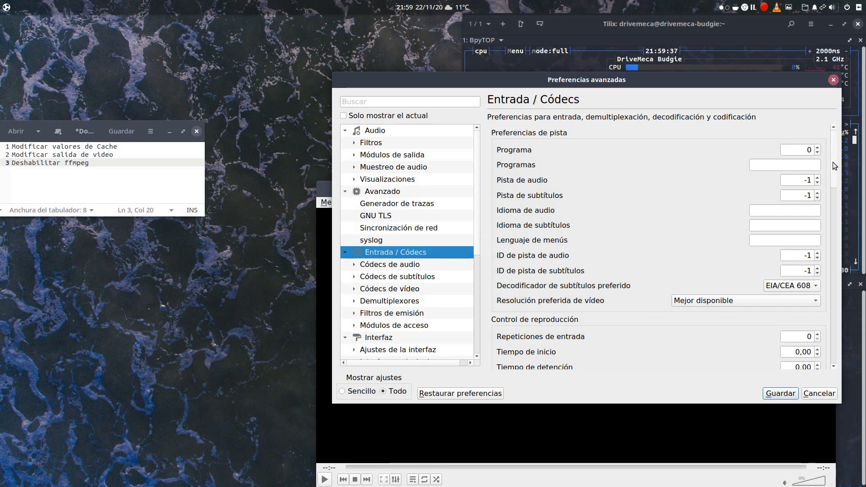
drag(833, 162, 850, 361)
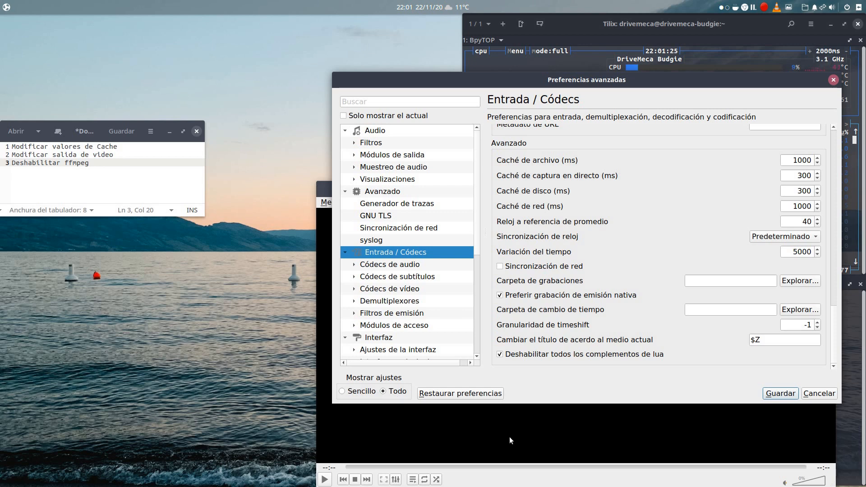
click(832, 396)
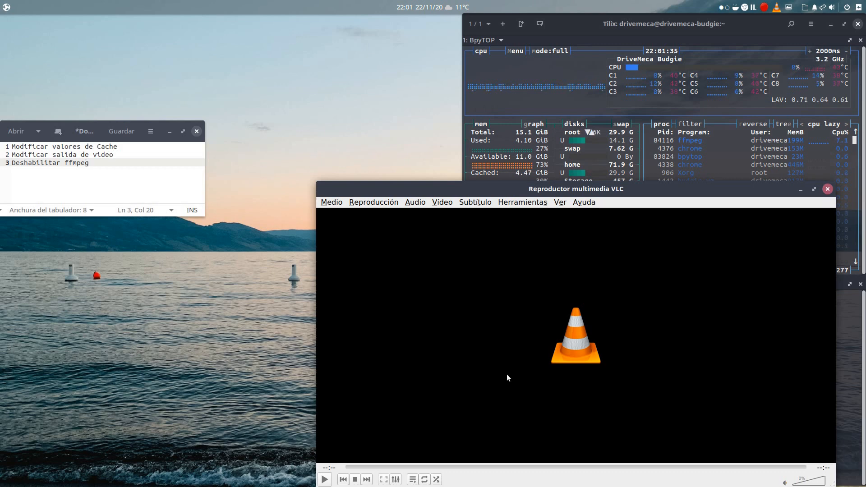
- Try Salida de vídeo OpenGL as the output in the video preferences, review the other output options and discard the change
key(ctrl+p)
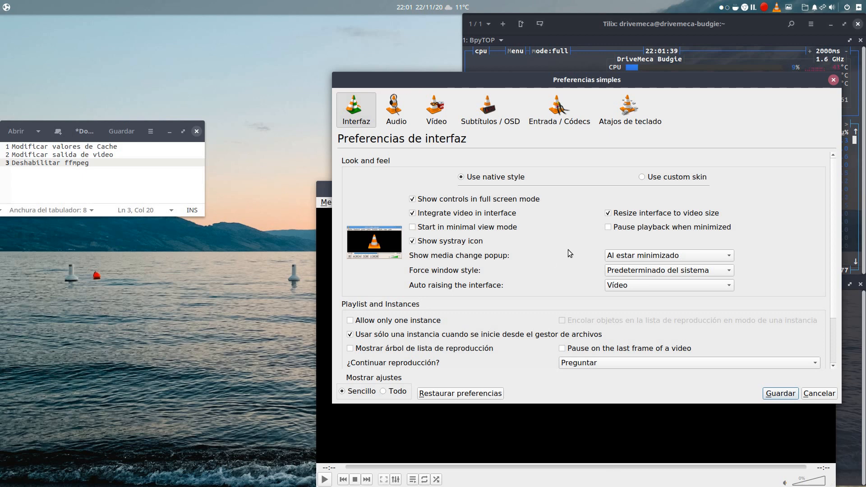
click(430, 106)
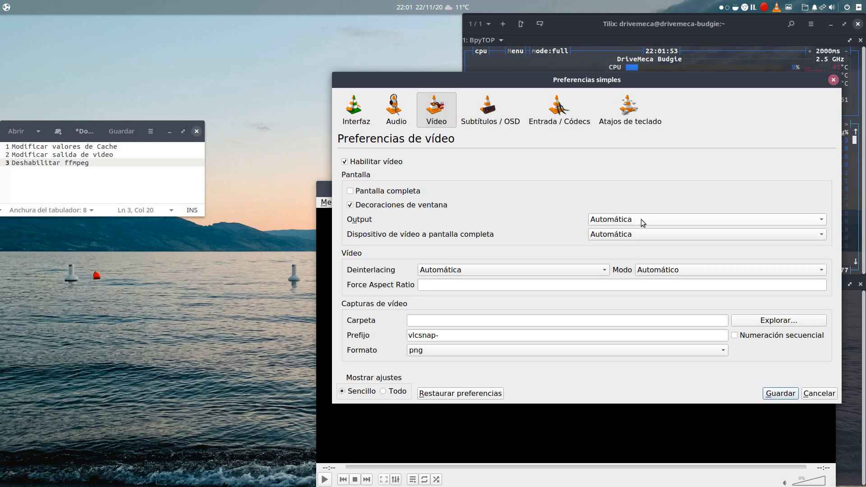
click(823, 218)
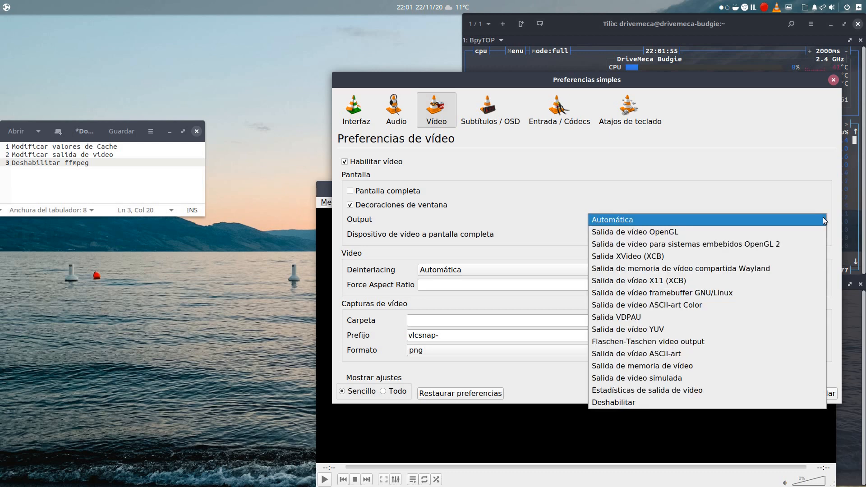
click(689, 232)
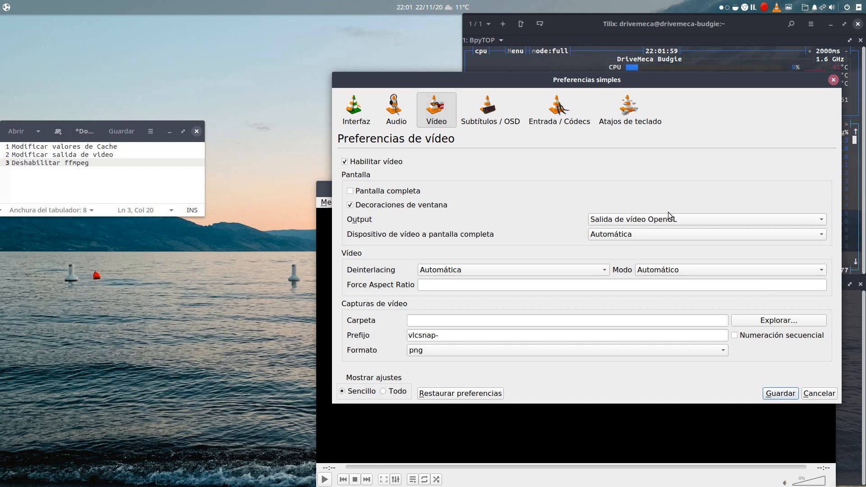
click(822, 219)
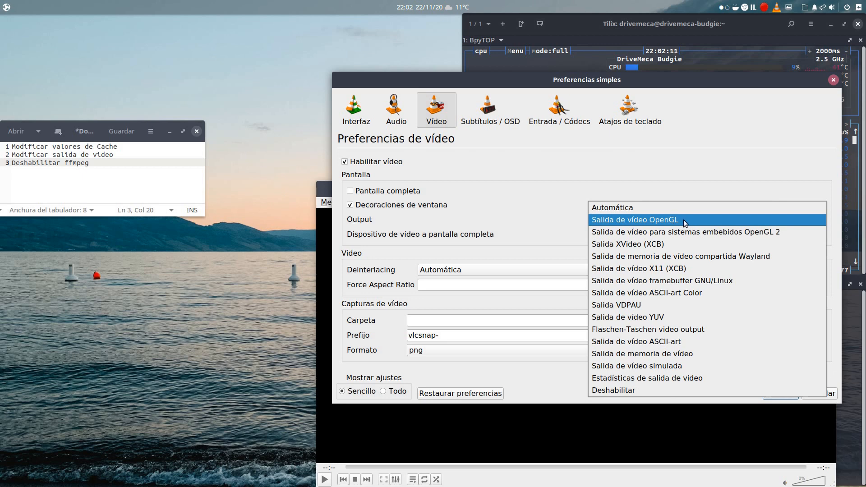
click(701, 163)
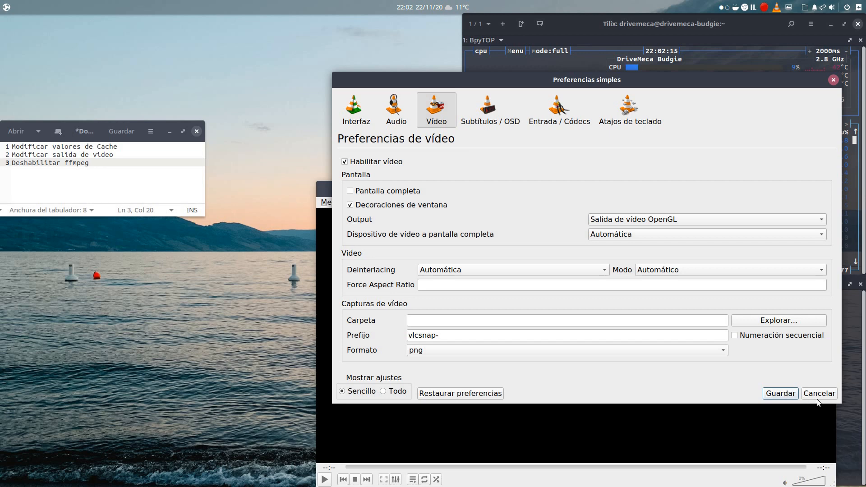
click(835, 80)
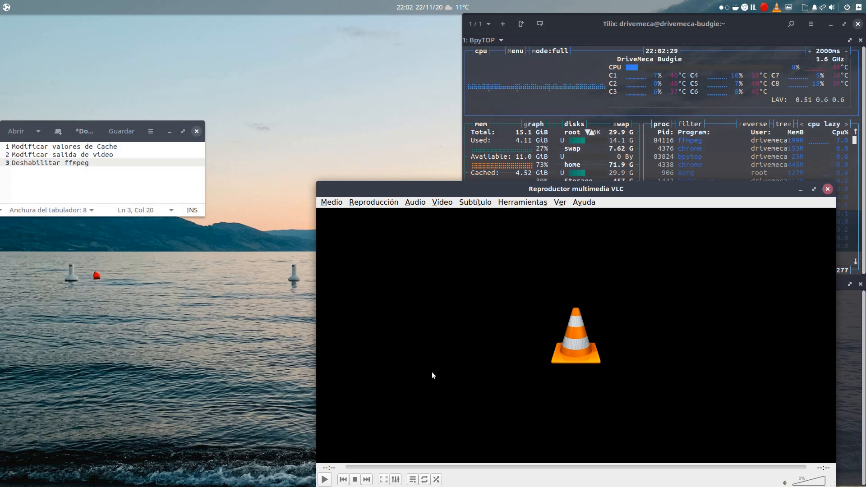
- Try setting Decodificación por hardware to Deshabilitar for the FFmpeg video codec in the full preferences
key(ctrl+p)
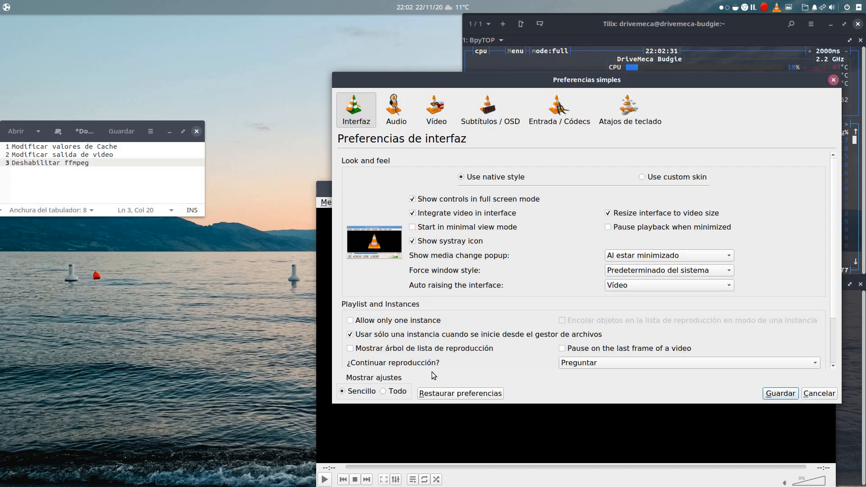
click(386, 391)
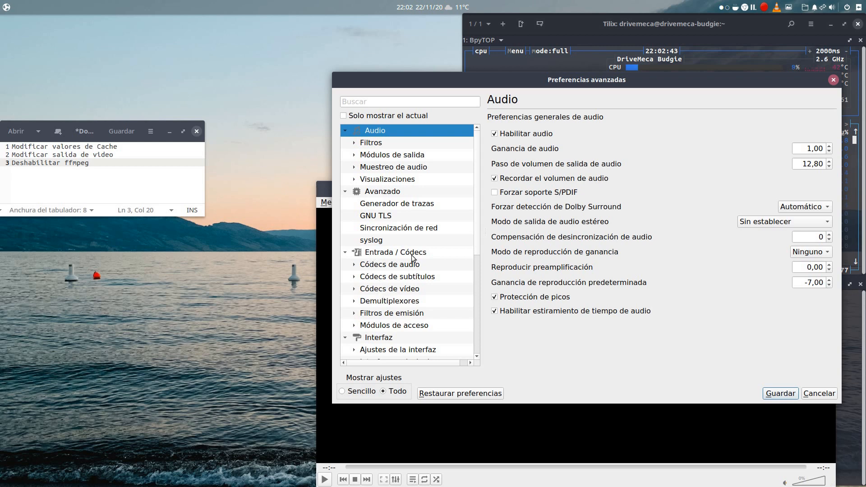
click(391, 290)
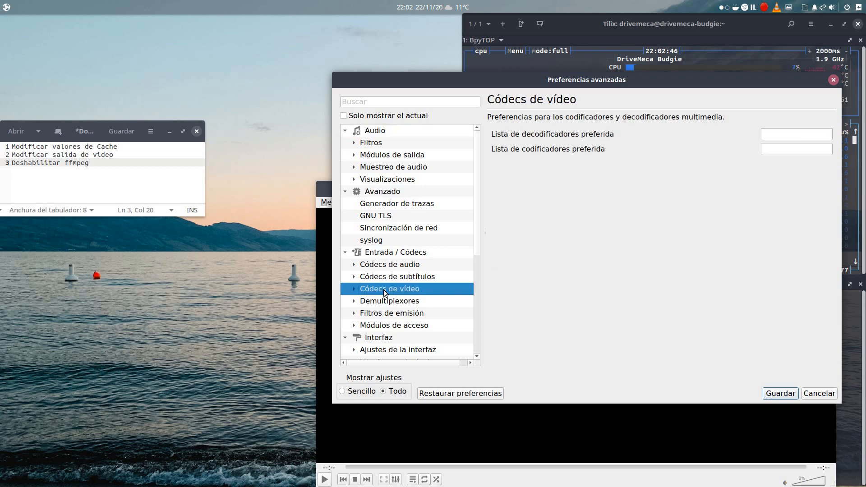
click(354, 290)
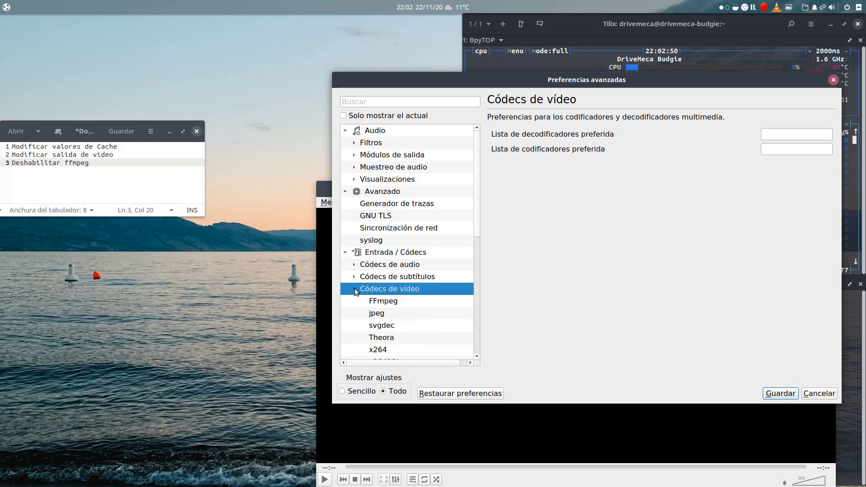
click(394, 304)
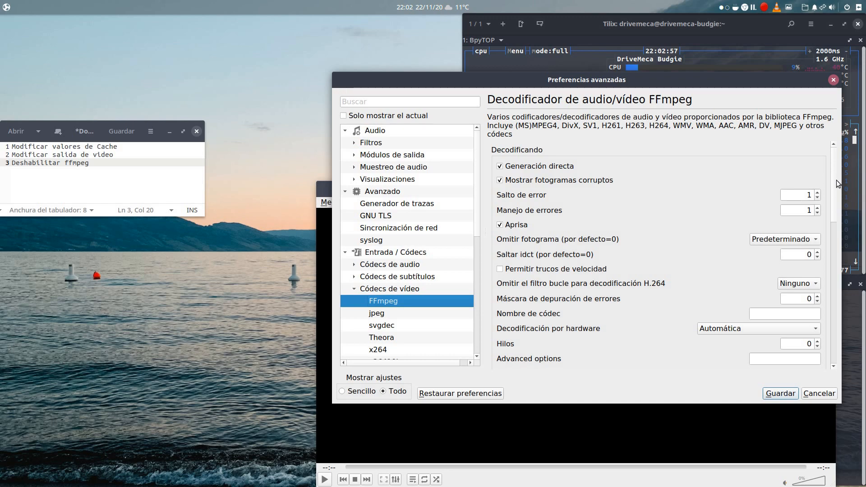
drag(833, 183, 844, 224)
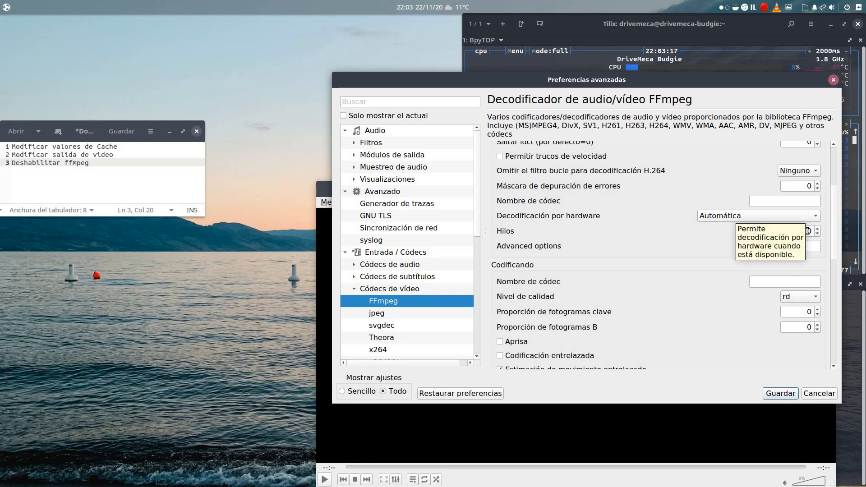
click(817, 215)
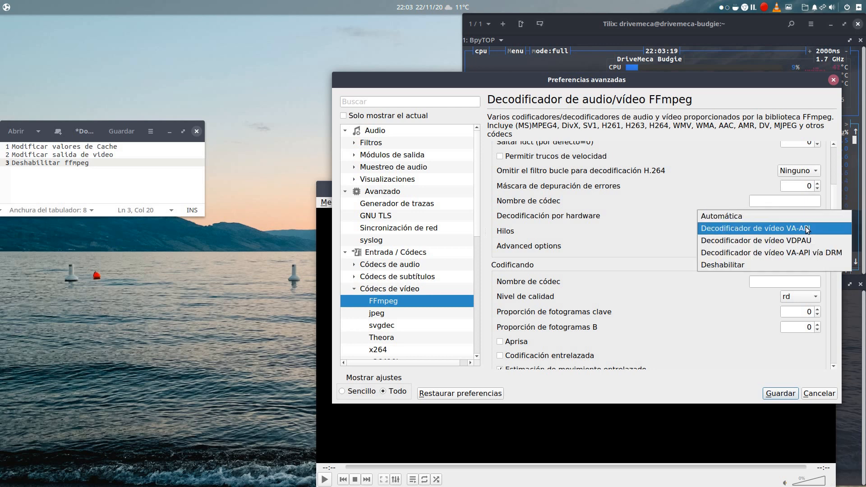
click(764, 265)
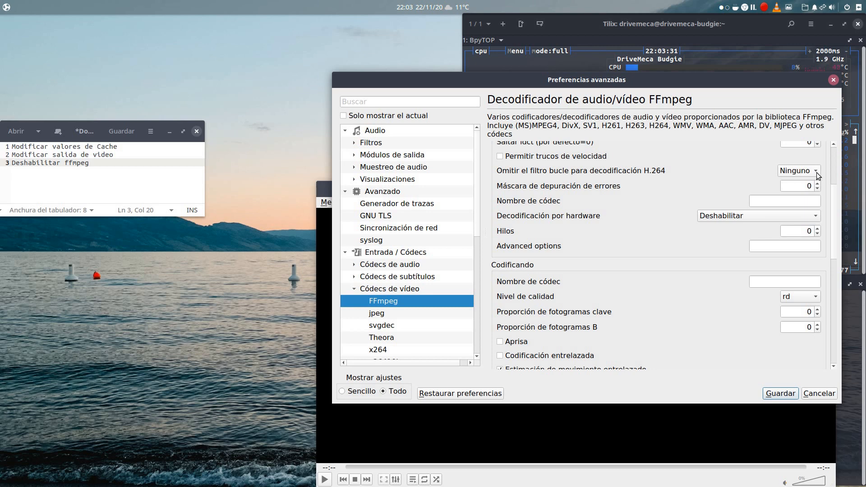
- Try setting FFmpeg's Omitir el filtro bucle para decodificación H.264 to Todo, and cancel the preferences
click(804, 174)
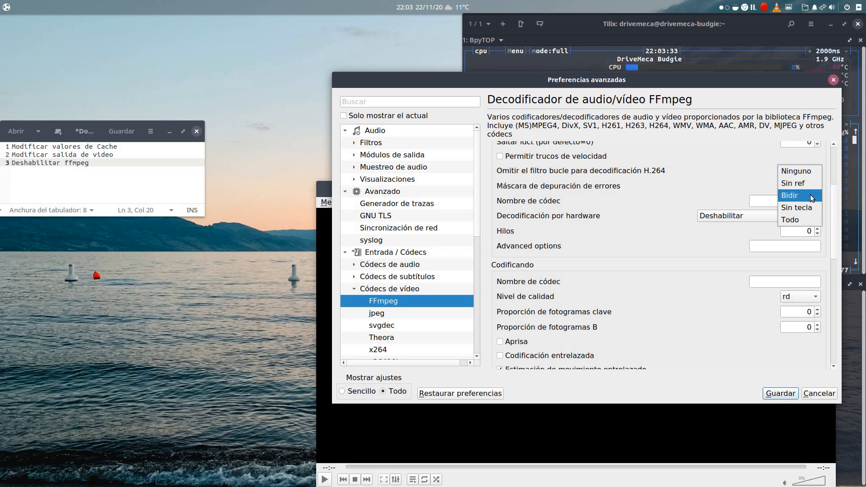
click(803, 219)
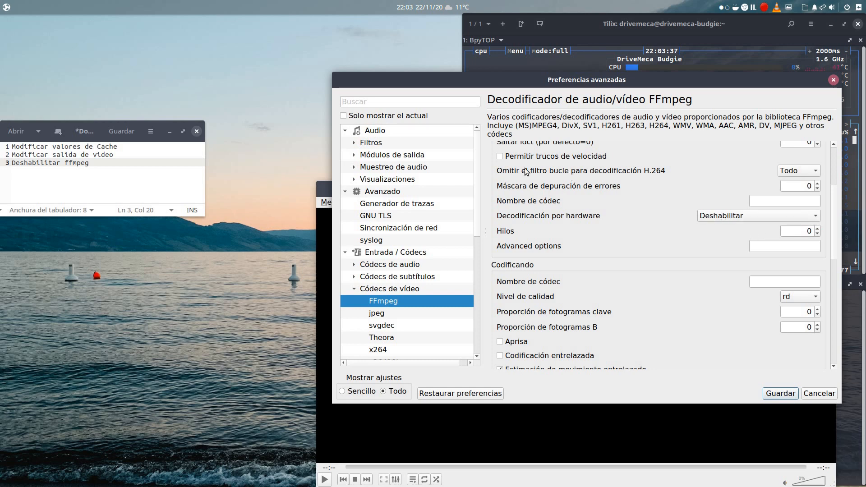
click(816, 171)
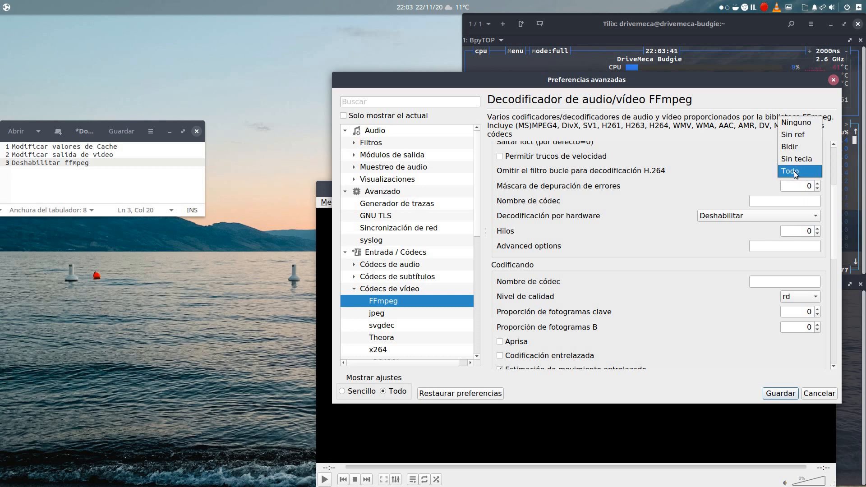
click(763, 179)
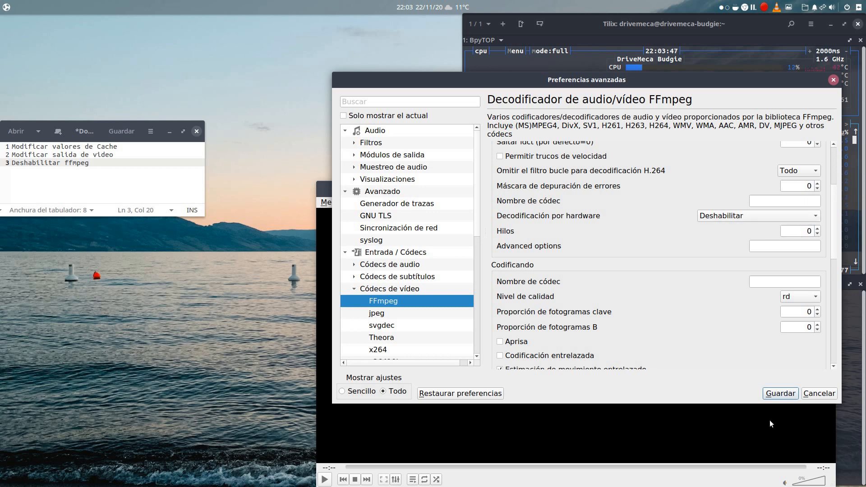
click(820, 394)
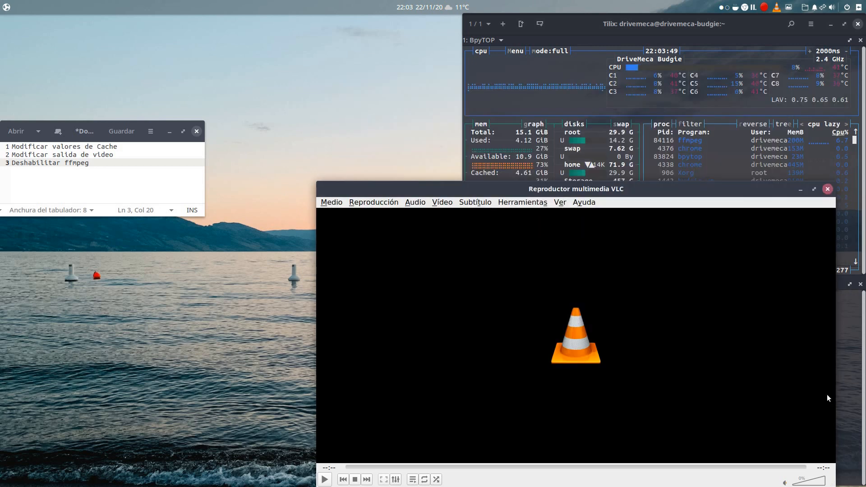